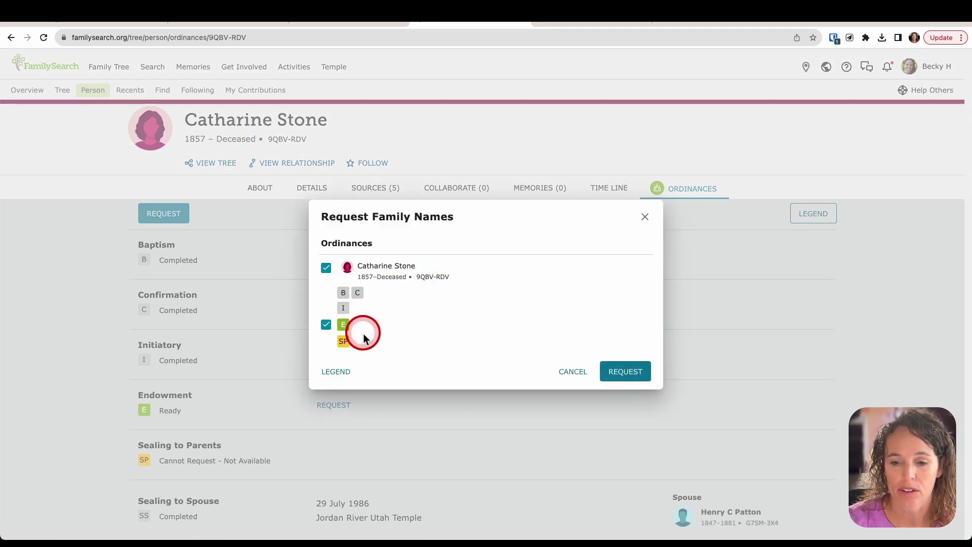
- Request the ancestor's endowment ordinance, accepting the Church Policy, and open the My Reservations list
{"action": "left_click", "coordinate": [626, 373]}
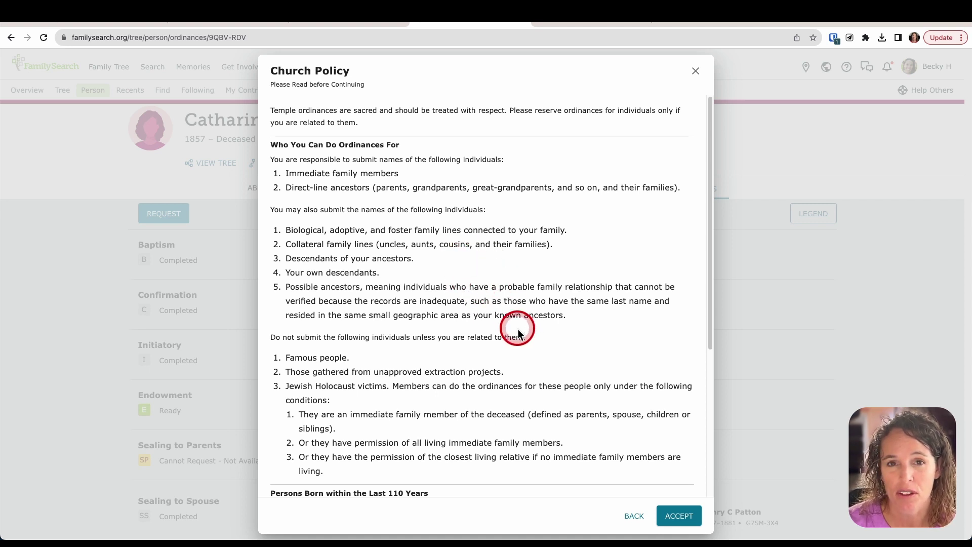
{"action": "left_click", "coordinate": [681, 519]}
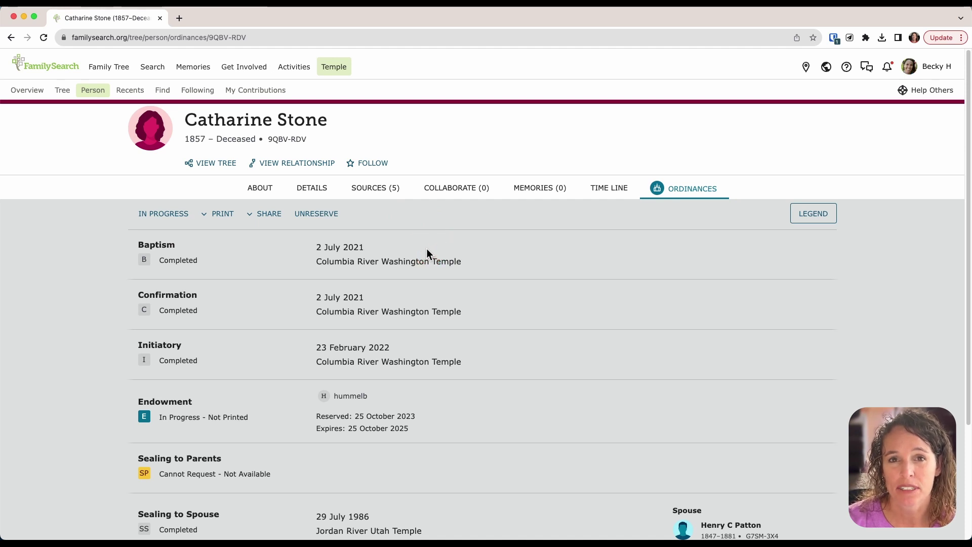
{"action": "left_click", "coordinate": [335, 69]}
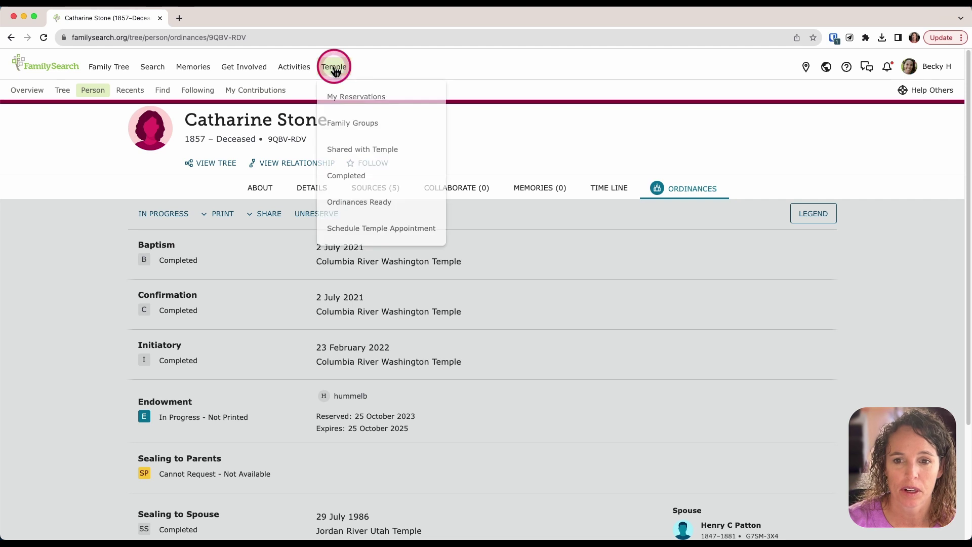
{"action": "left_click", "coordinate": [356, 101]}
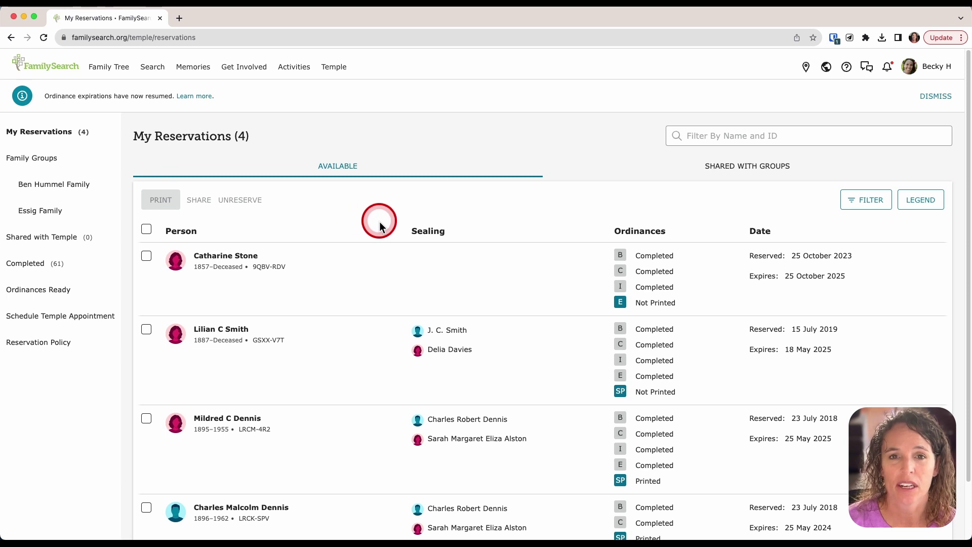
- View the reservations filtered by Printed, Not Printed and Selected, and return to showing All
{"action": "left_click", "coordinate": [862, 205]}
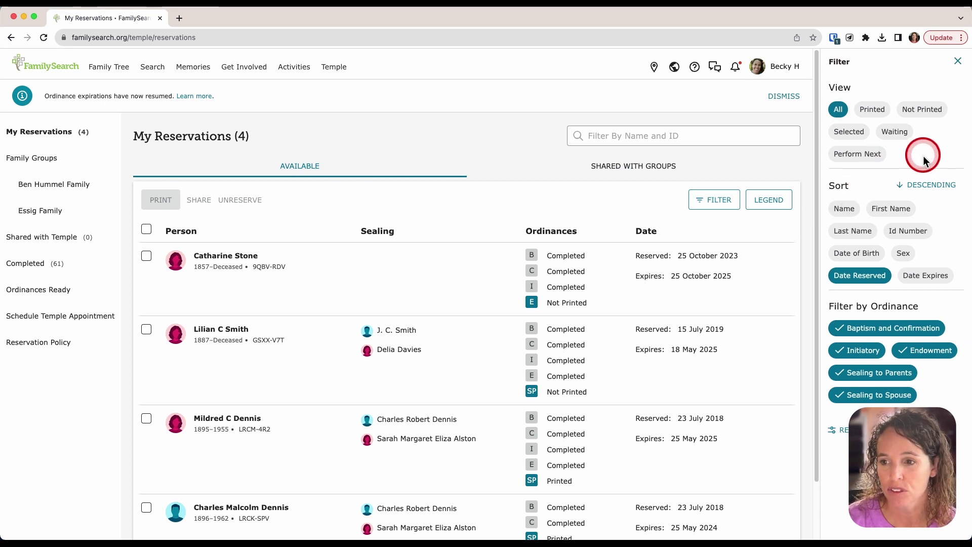
{"action": "left_click", "coordinate": [879, 112]}
{"action": "left_click", "coordinate": [880, 113]}
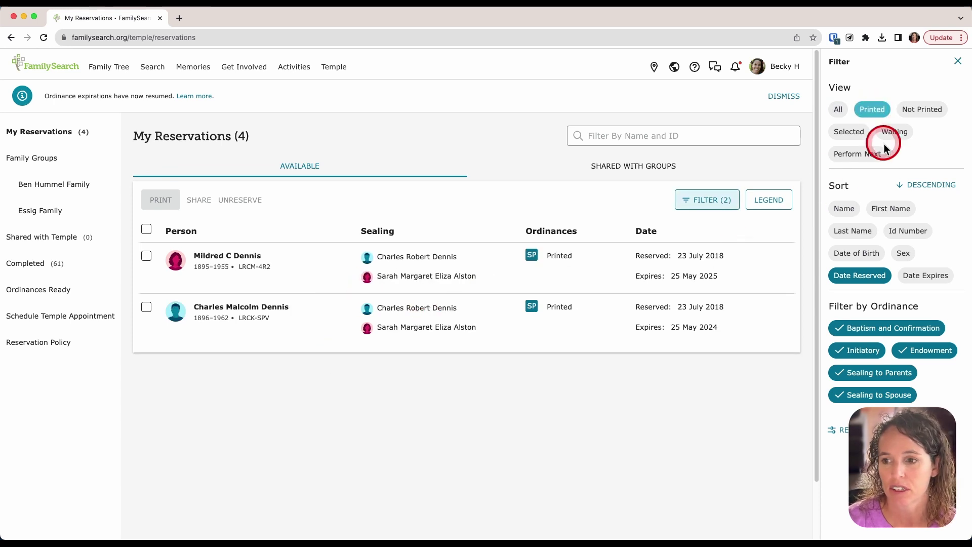
{"action": "left_click", "coordinate": [924, 112]}
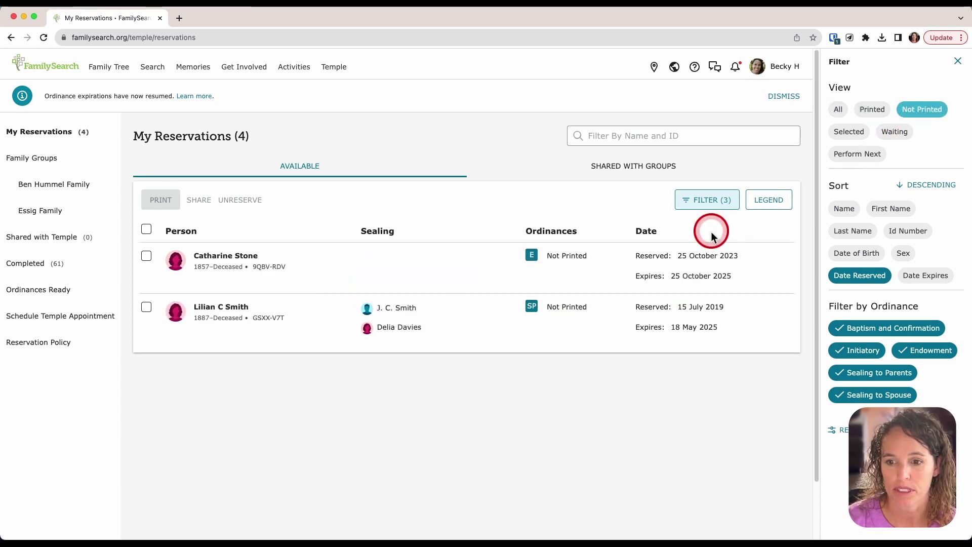
{"action": "left_click", "coordinate": [862, 136]}
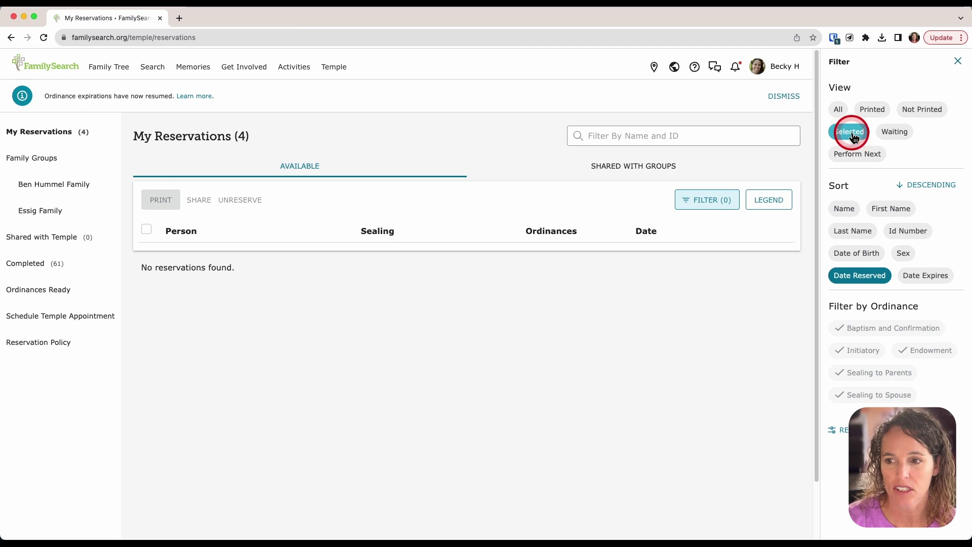
{"action": "left_click", "coordinate": [838, 110]}
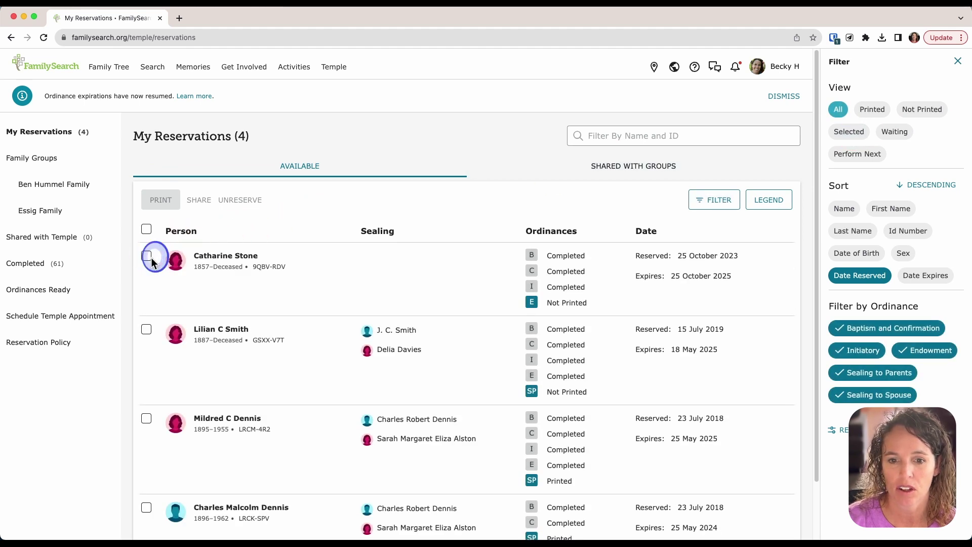
- Select the reservation made on 25 October 2023, view the Selected, Waiting and Perform Next filters, and return to All
{"action": "left_click", "coordinate": [153, 261]}
{"action": "left_click", "coordinate": [850, 133]}
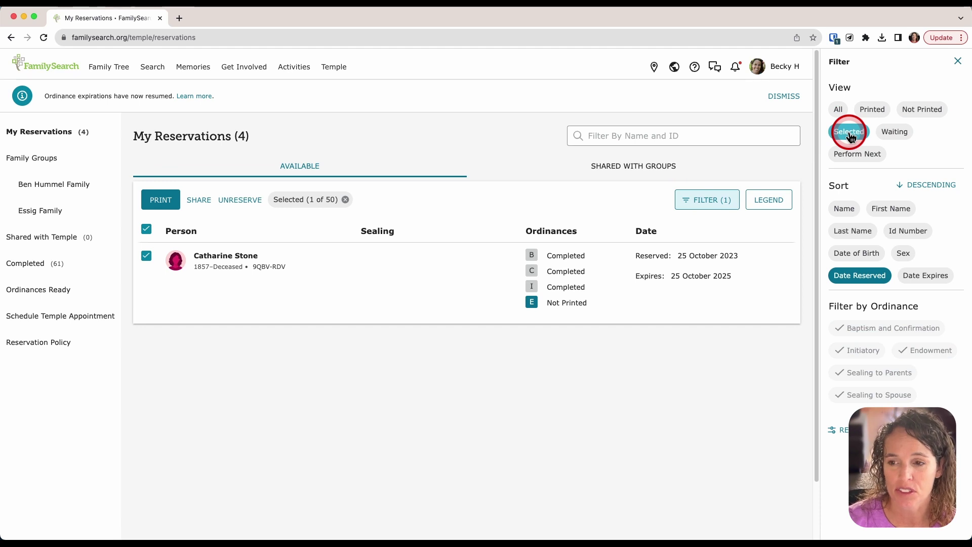
{"action": "left_click", "coordinate": [896, 133]}
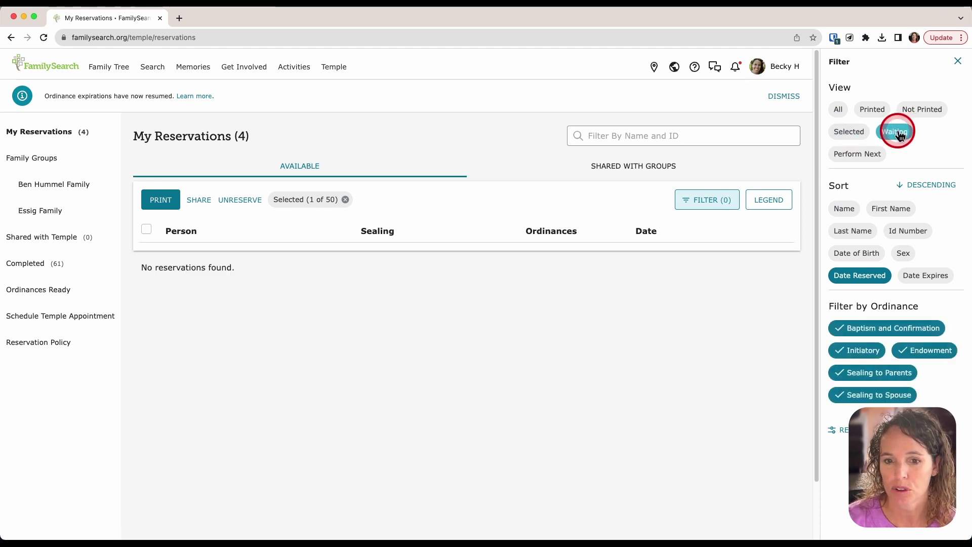
{"action": "left_click", "coordinate": [857, 154]}
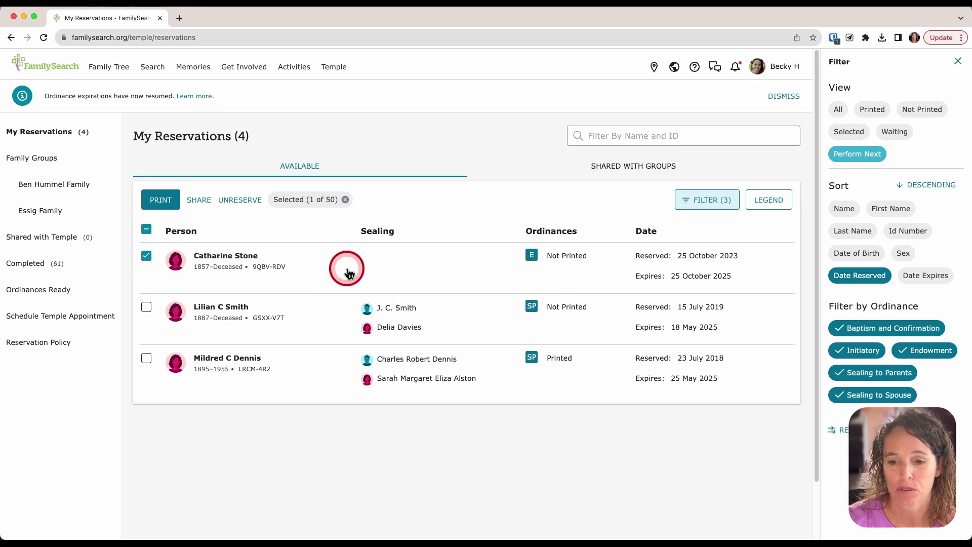
{"action": "left_click", "coordinate": [838, 110]}
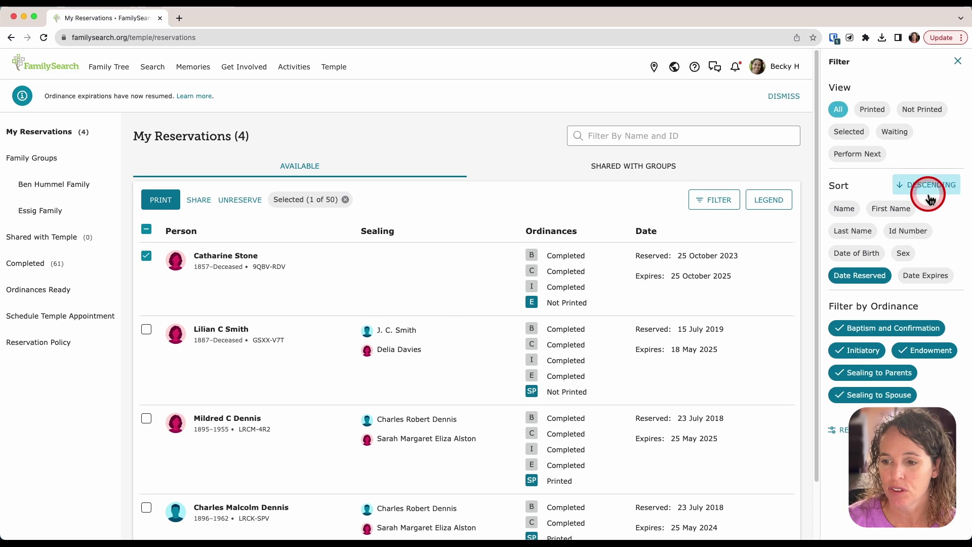
- Sort the reservations by Name, viewing them in ascending order and switching back to descending
{"action": "left_click", "coordinate": [845, 209]}
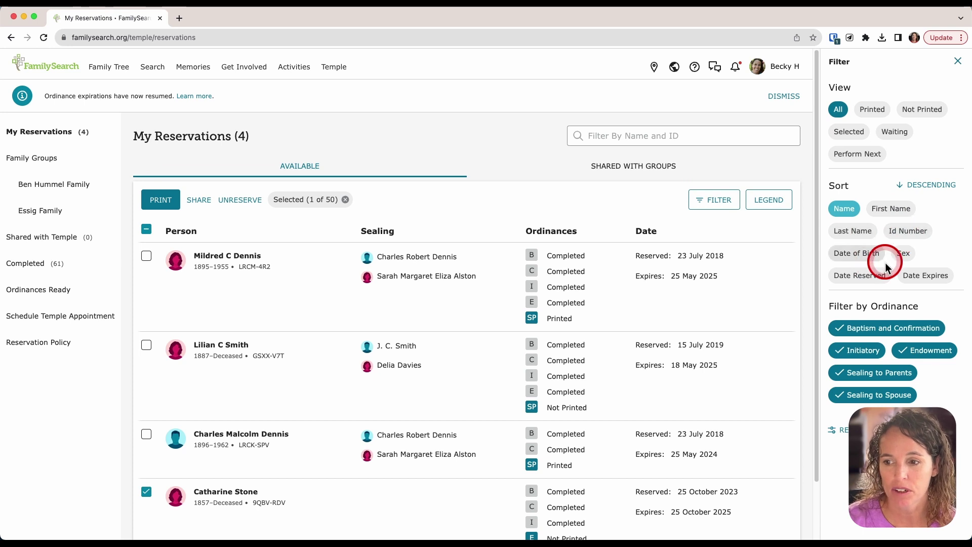
{"action": "left_click", "coordinate": [939, 185]}
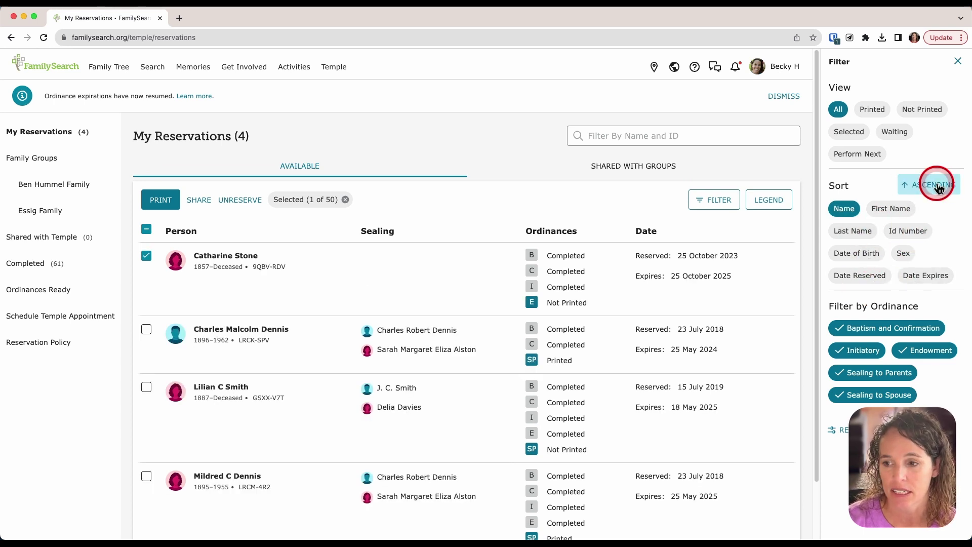
{"action": "left_click", "coordinate": [939, 185]}
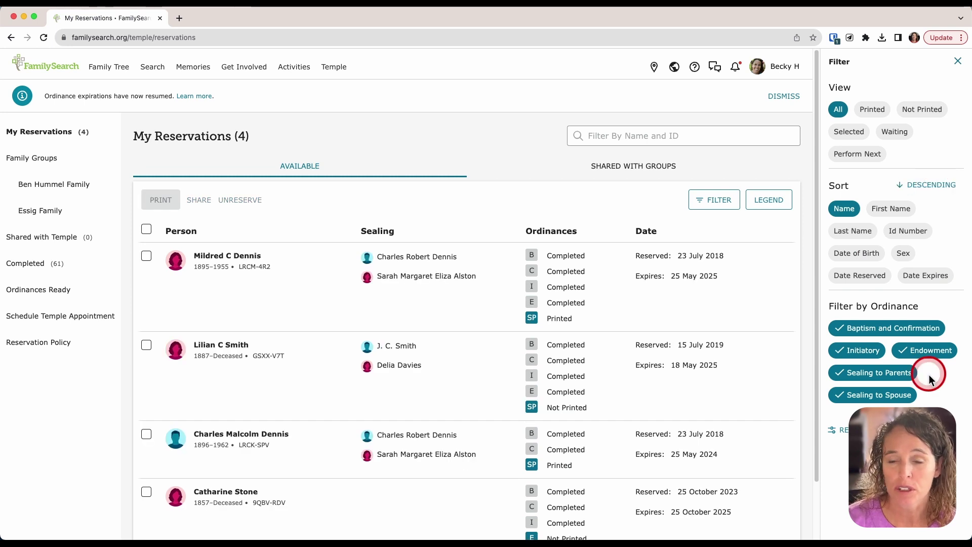
- Limit the reservations to the Endowment ordinance only, and reset all filters and sorting to the defaults
{"action": "left_click", "coordinate": [871, 330]}
{"action": "left_click", "coordinate": [863, 351]}
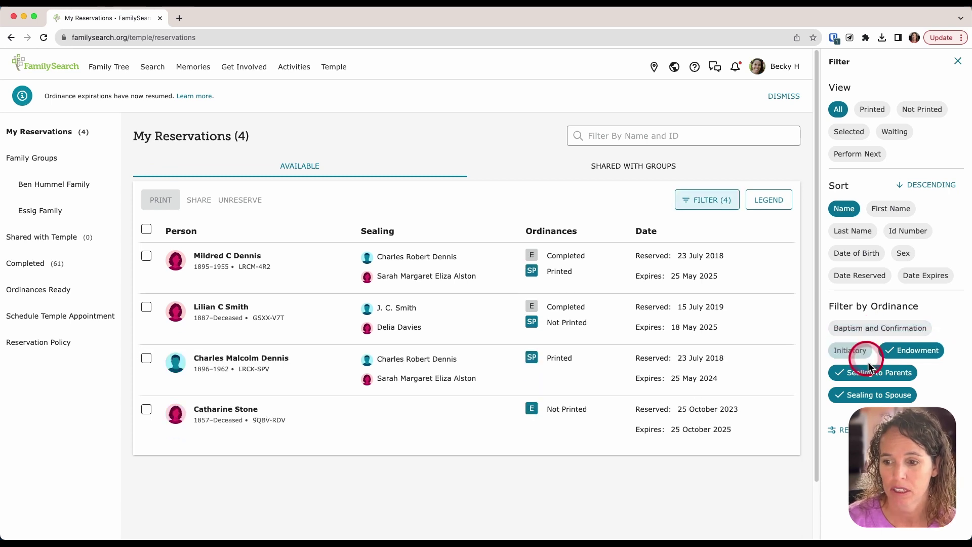
{"action": "left_click", "coordinate": [869, 371]}
{"action": "left_click", "coordinate": [892, 397]}
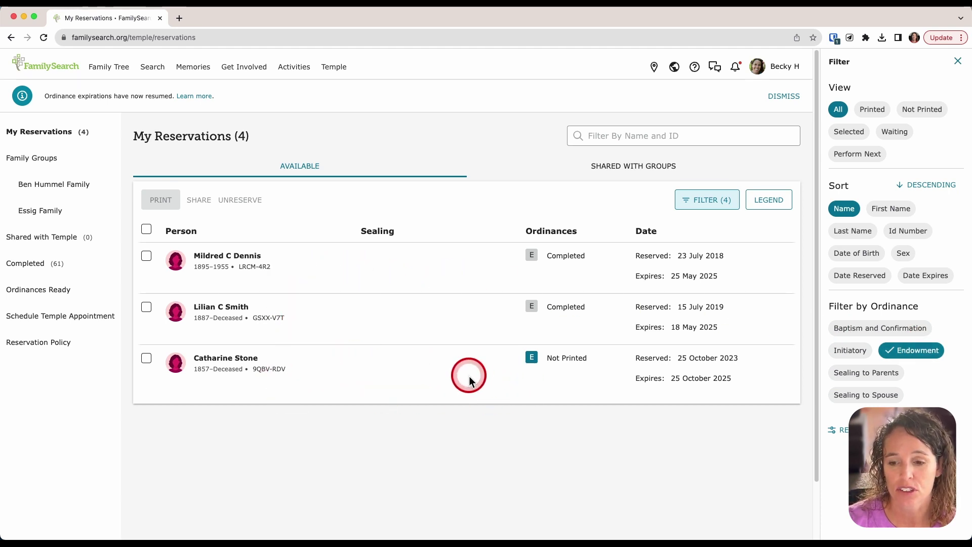
{"action": "left_click", "coordinate": [894, 357]}
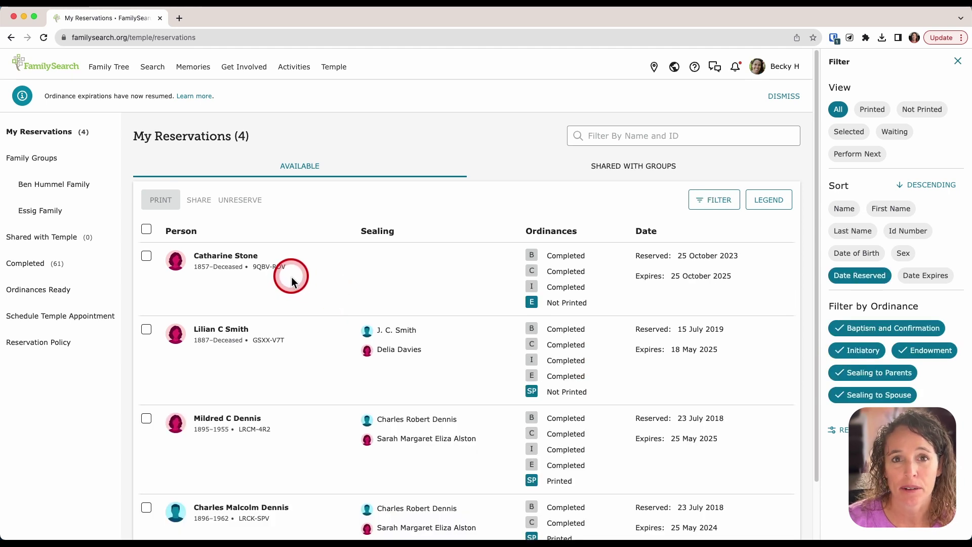
- Select the reservation made on 25 October 2023 and review its sharing options without sharing it
{"action": "left_click", "coordinate": [146, 258]}
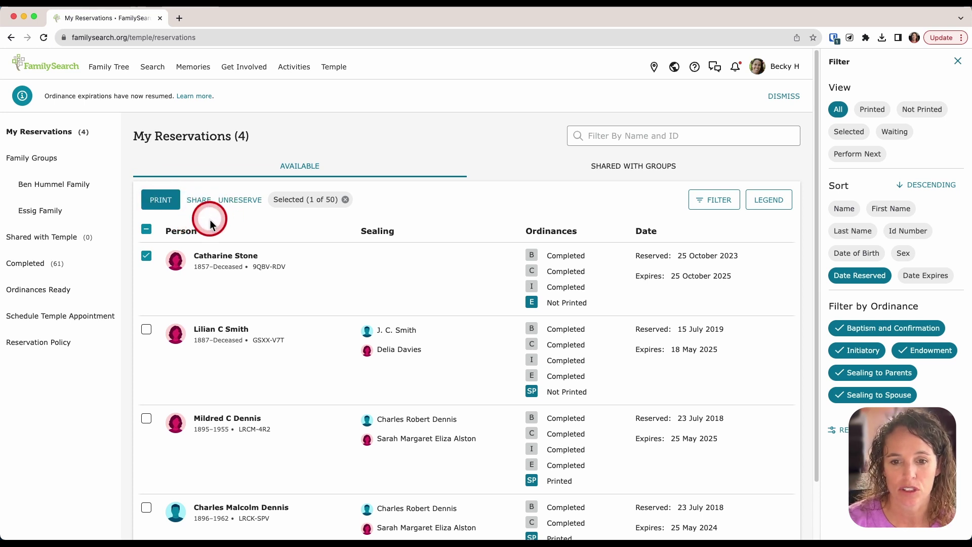
{"action": "left_click", "coordinate": [203, 201]}
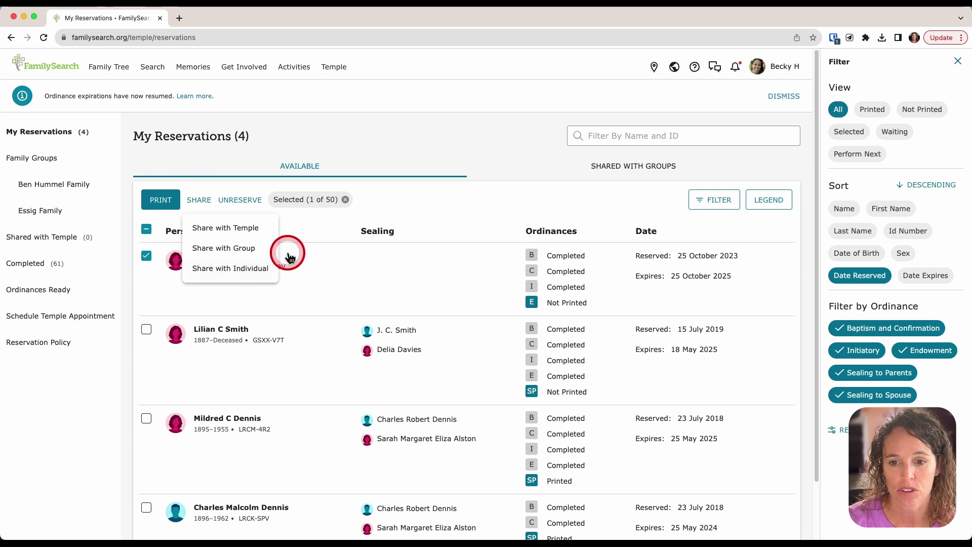
{"action": "left_click", "coordinate": [299, 227]}
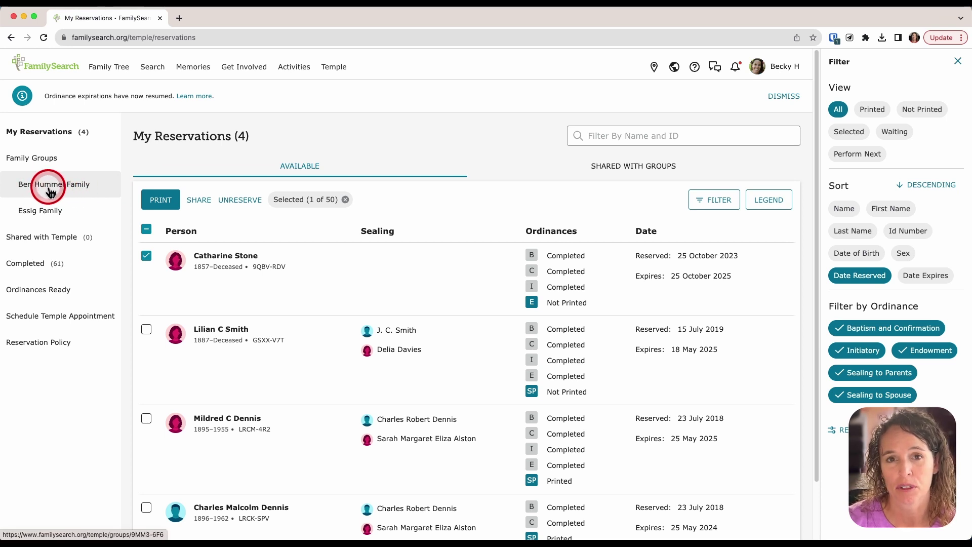
{"action": "left_click", "coordinate": [89, 188]}
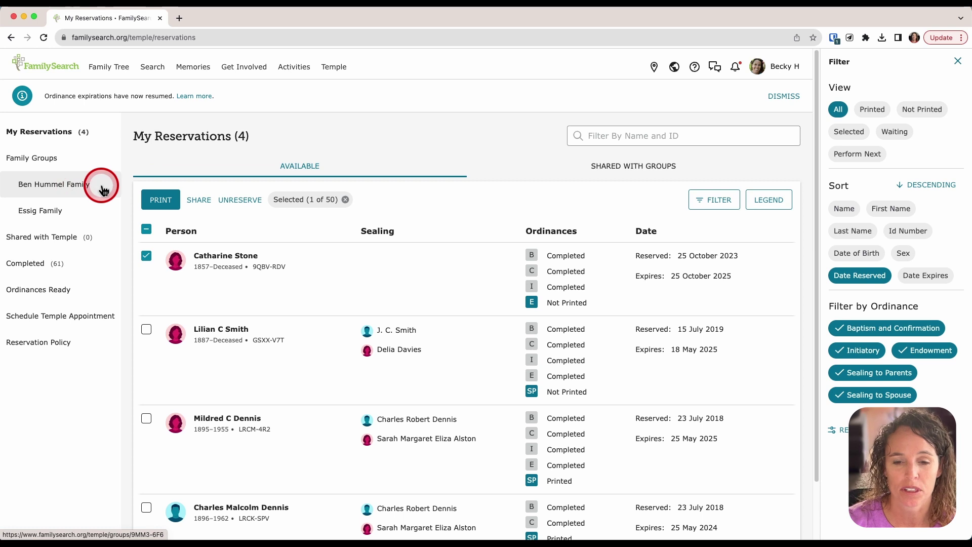
{"action": "left_click", "coordinate": [245, 203]}
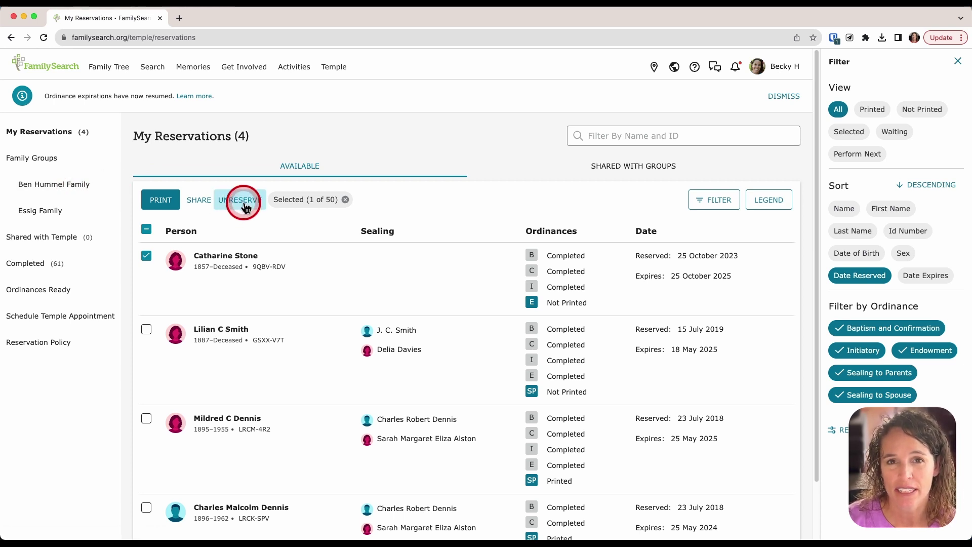
{"action": "left_click", "coordinate": [243, 236]}
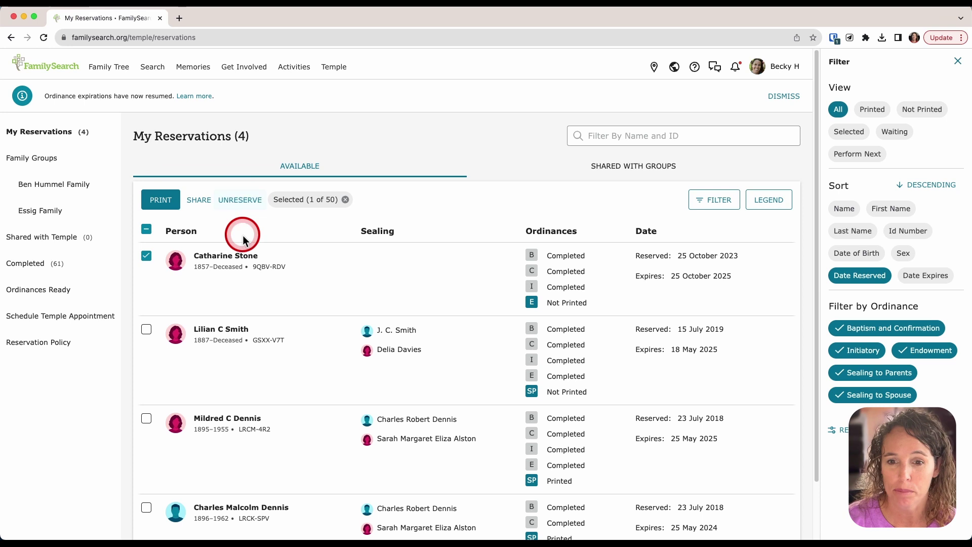
{"action": "left_click", "coordinate": [245, 201]}
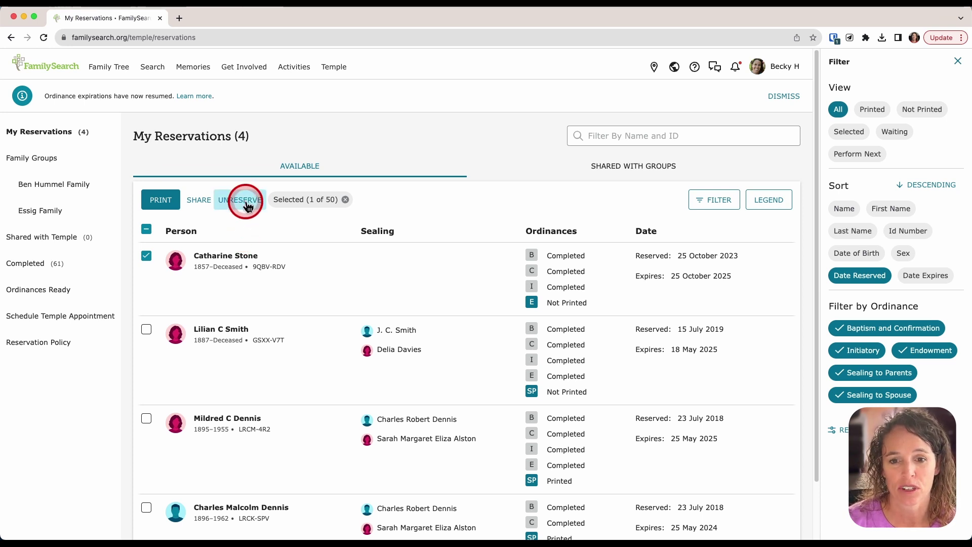
- Generate a family name card for the selected reservation with Endowment and the profile name included
{"action": "left_click", "coordinate": [156, 207]}
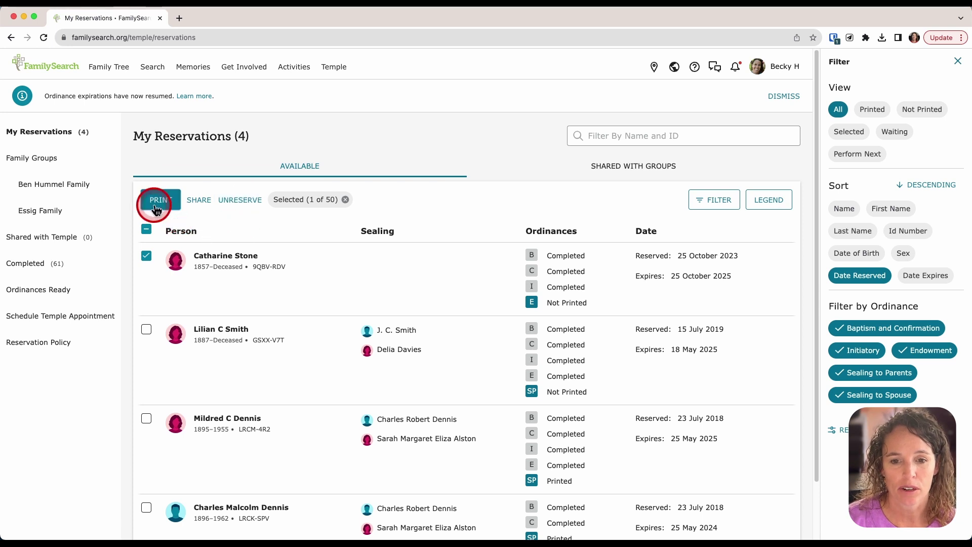
{"action": "left_click", "coordinate": [165, 204]}
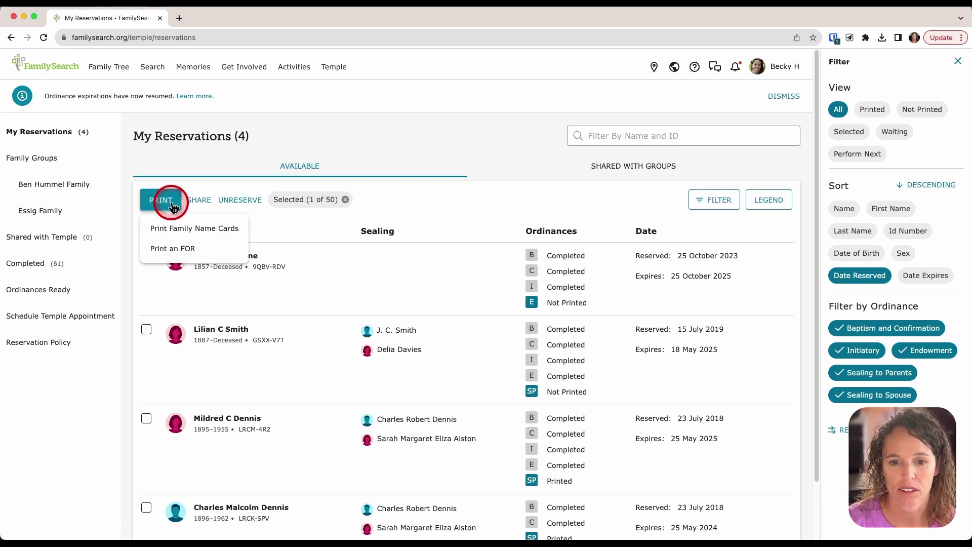
{"action": "left_click", "coordinate": [188, 232]}
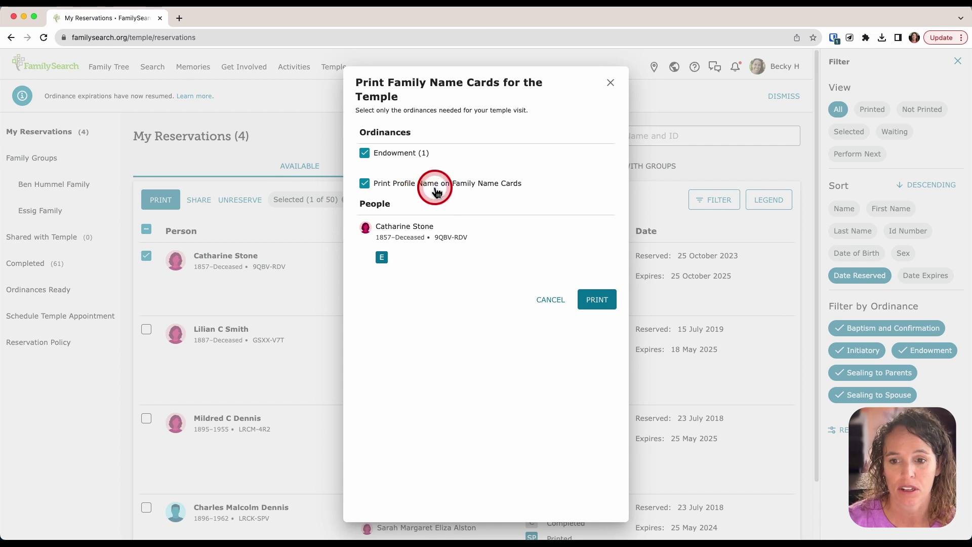
{"action": "left_click", "coordinate": [592, 296]}
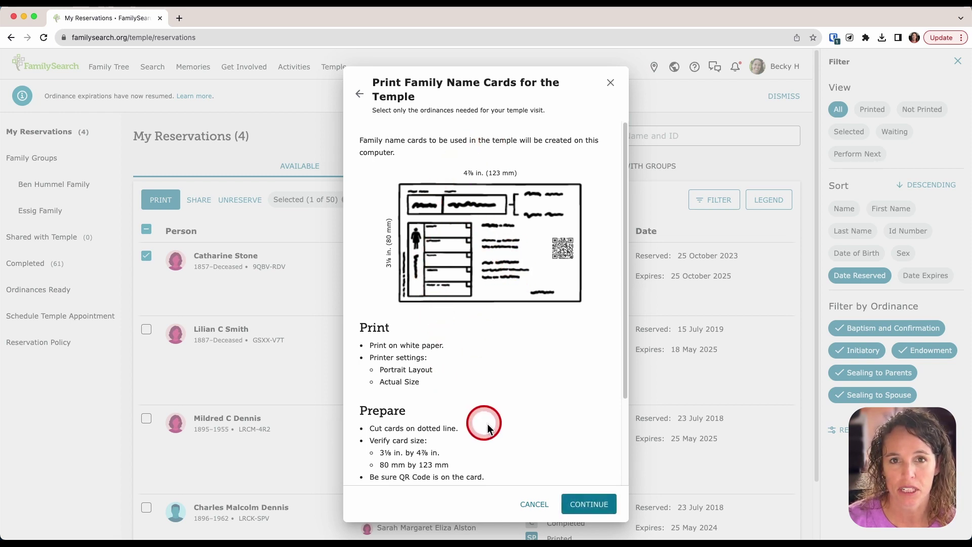
{"action": "left_click", "coordinate": [588, 504]}
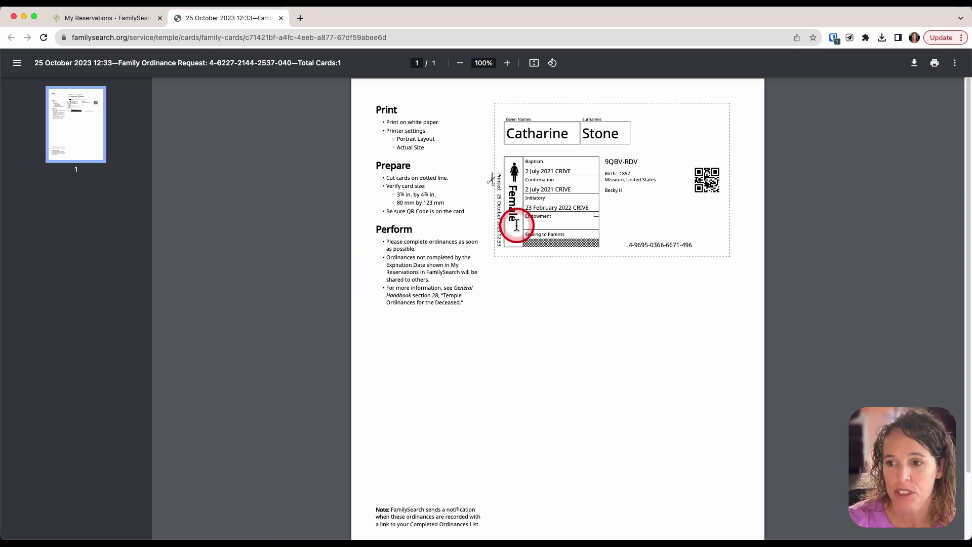
- Print the generated card and confirm that it was created, declining to schedule a temple appointment
{"action": "left_click", "coordinate": [935, 63]}
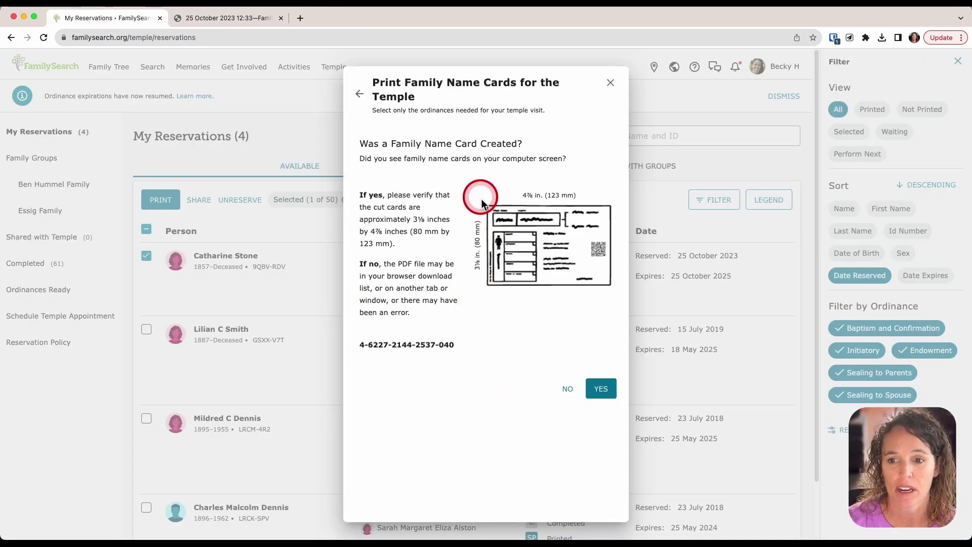
{"action": "left_click", "coordinate": [601, 390]}
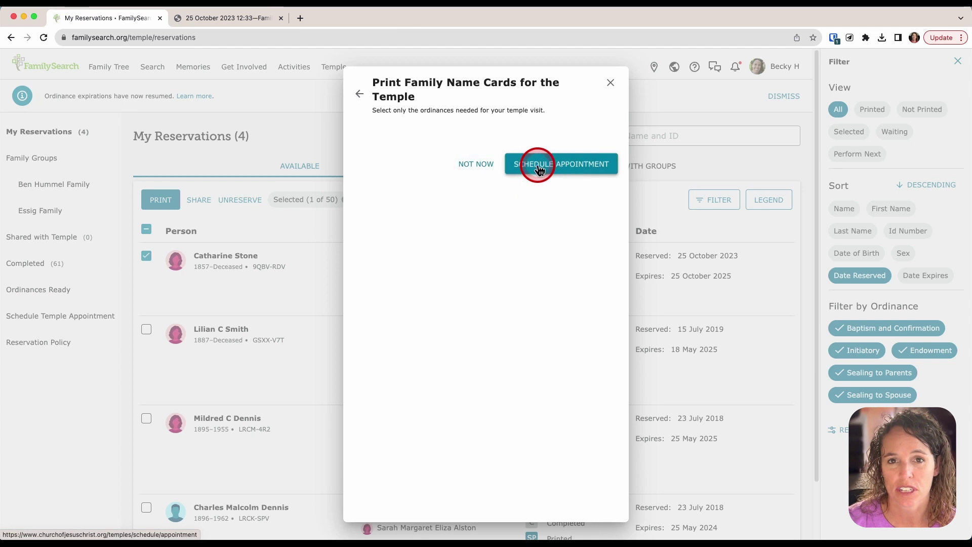
{"action": "left_click", "coordinate": [474, 163]}
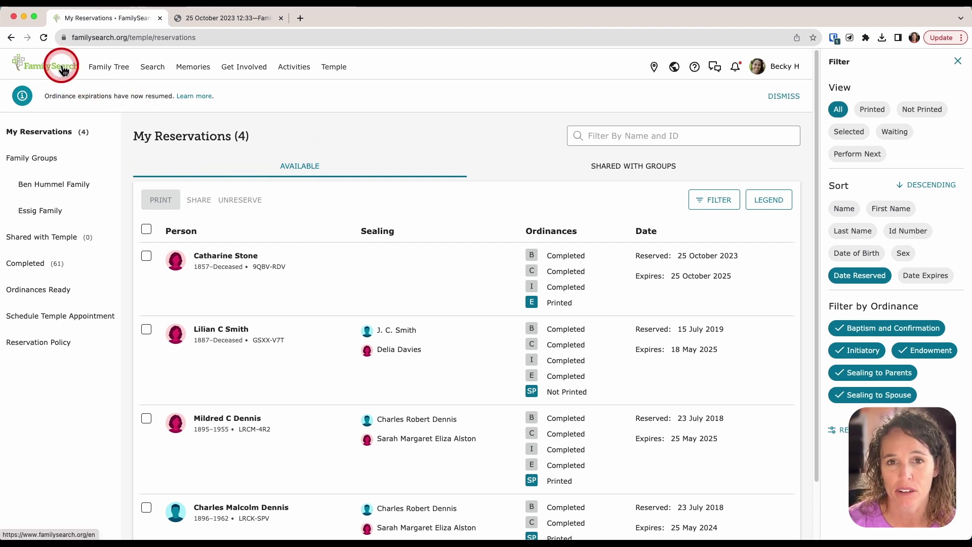
- Open Ordinances Ready and request names of women who need the Initiatory ordinance
{"action": "left_click", "coordinate": [332, 65]}
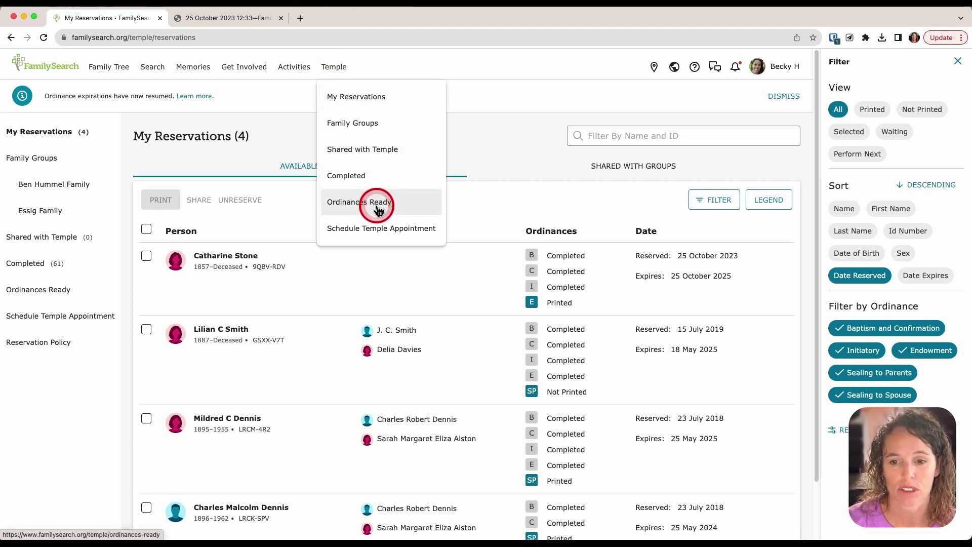
{"action": "left_click", "coordinate": [269, 137]}
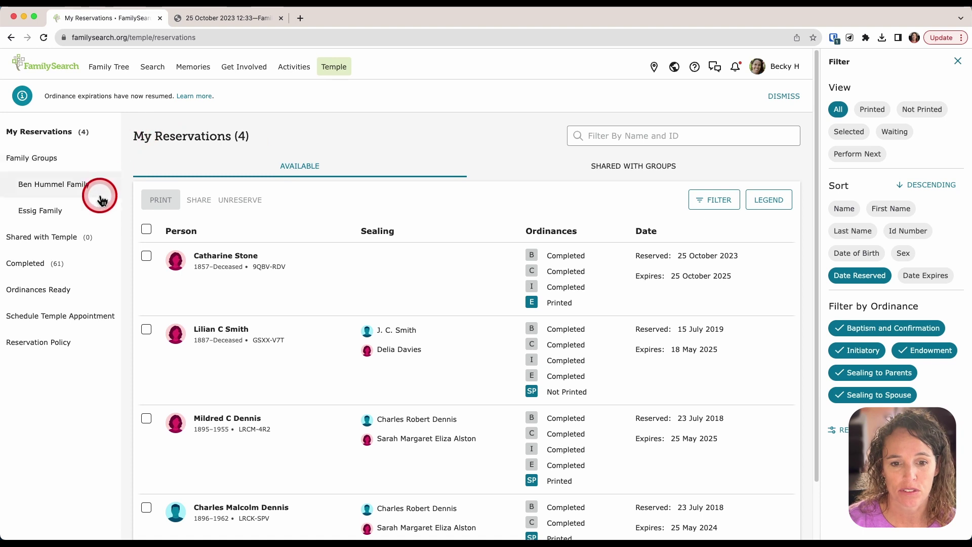
{"action": "left_click", "coordinate": [61, 289]}
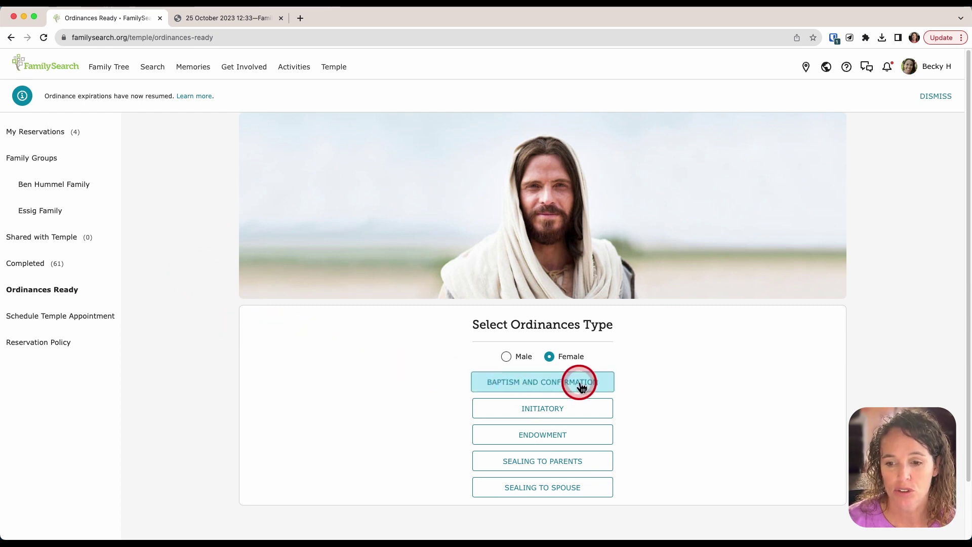
{"action": "left_click", "coordinate": [544, 409]}
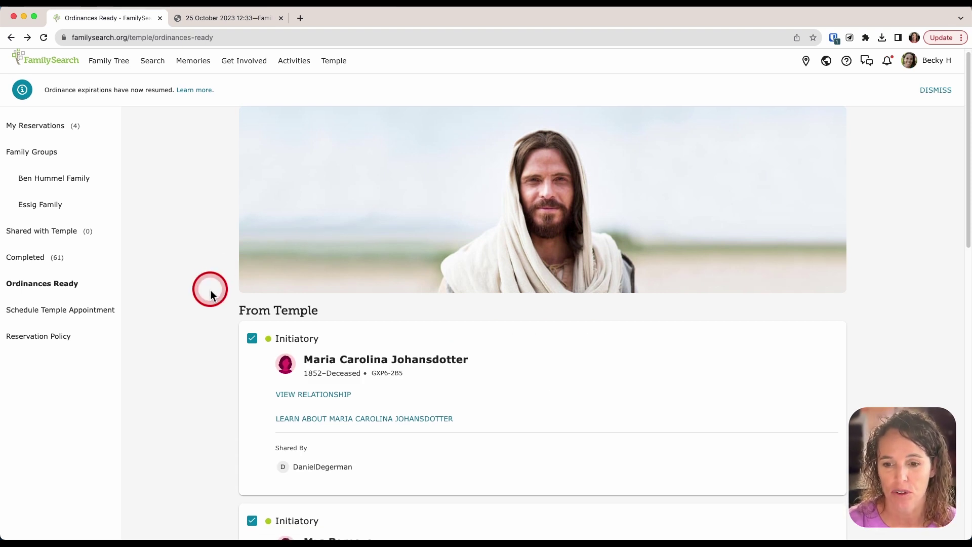
- Open the first suggested ancestor's profile in a new browser tab and review the vitals, events and latest changes
{"action": "scroll", "coordinate": [211, 289], "scroll_direction": "down", "scroll_amount": 1}
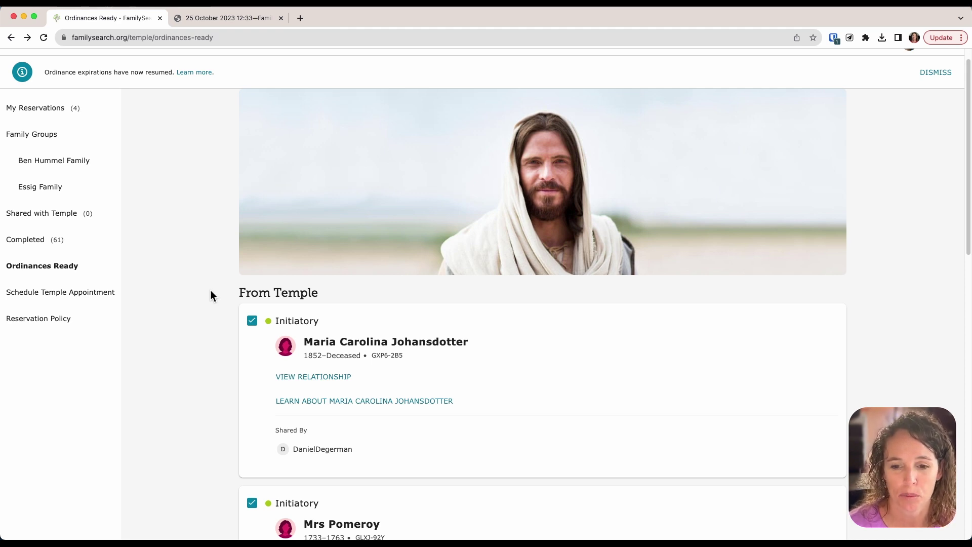
{"action": "scroll", "coordinate": [211, 295], "scroll_direction": "down", "scroll_amount": 2}
{"action": "left_click", "coordinate": [295, 304]}
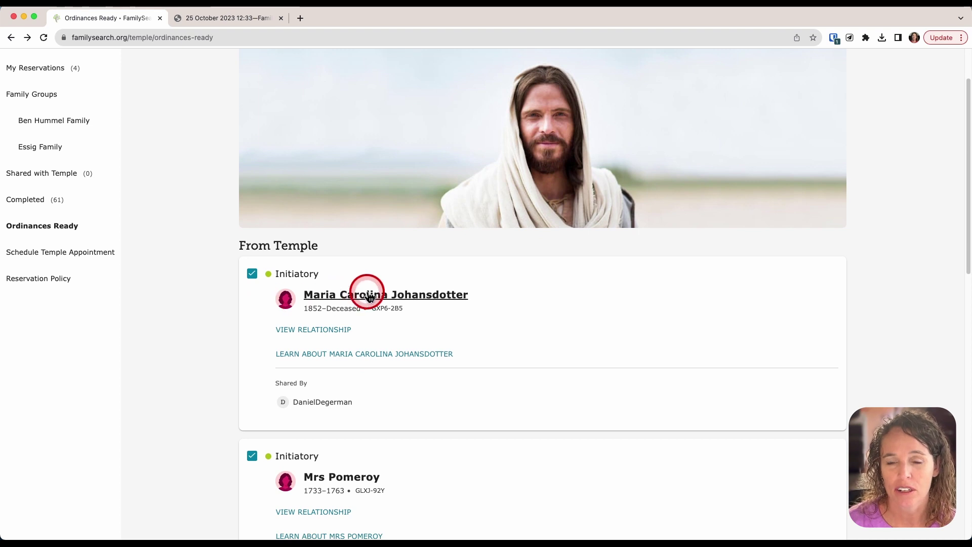
{"action": "mouse_move", "coordinate": [372, 300]}
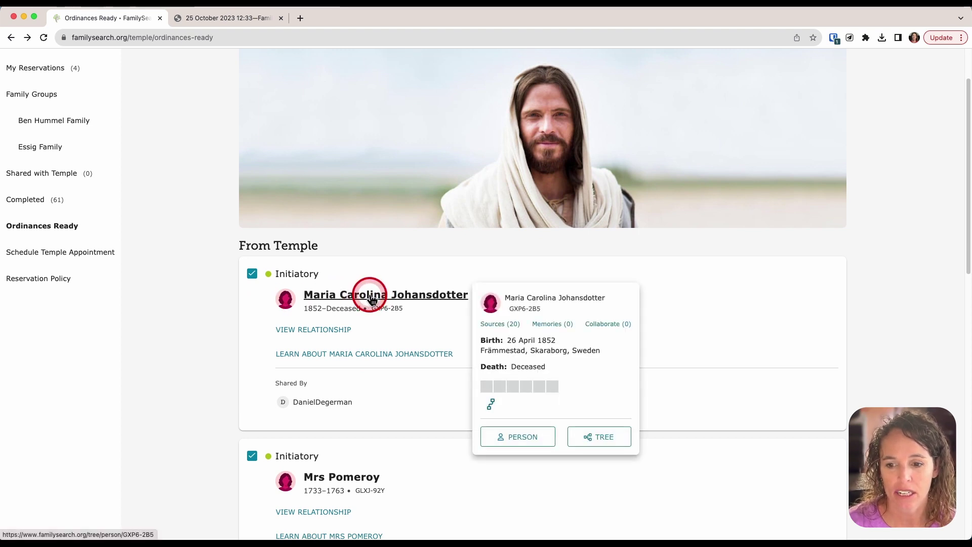
{"action": "right_click", "coordinate": [516, 444]}
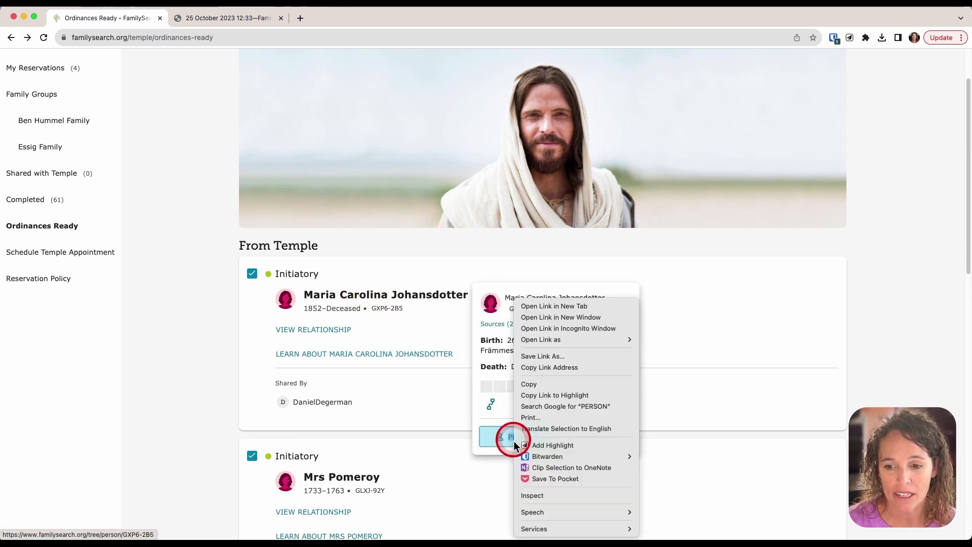
{"action": "left_click", "coordinate": [555, 307]}
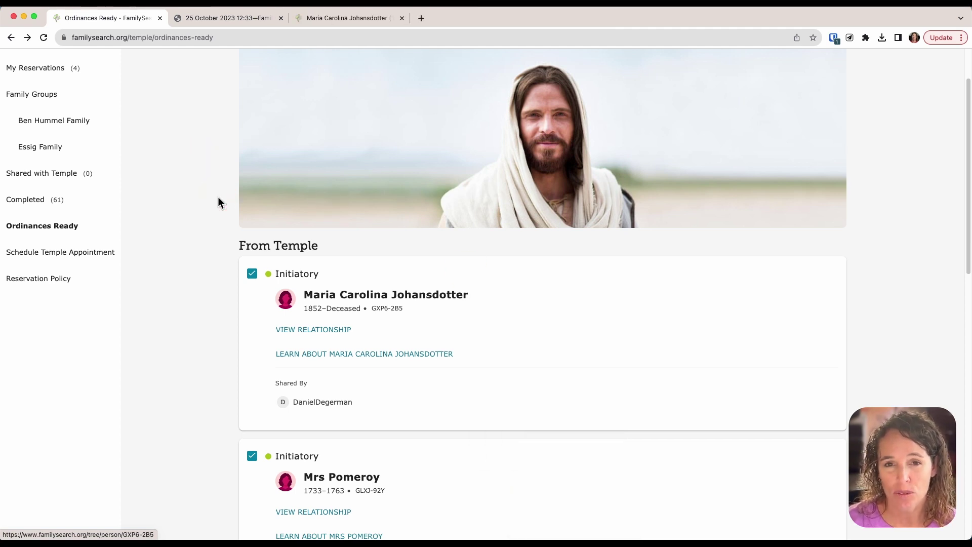
{"action": "left_click", "coordinate": [217, 259]}
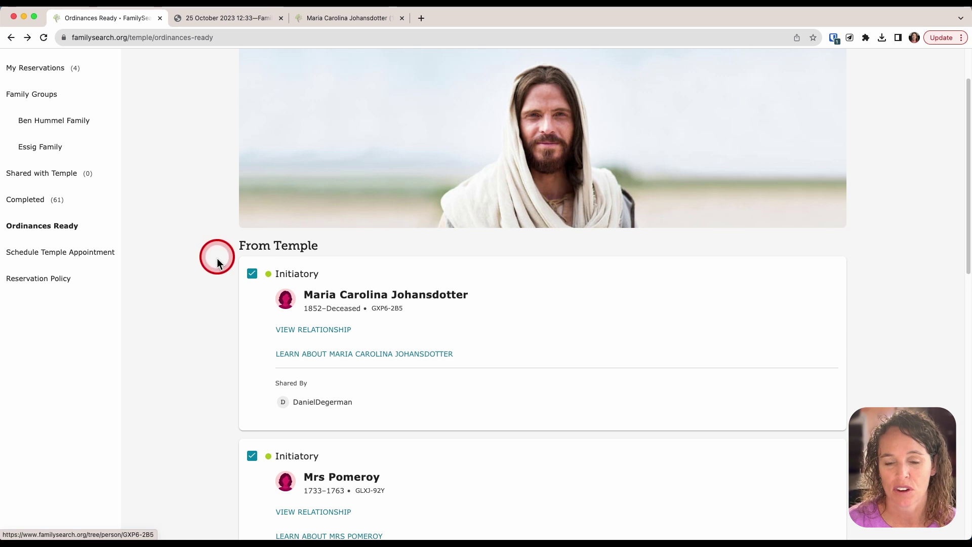
{"action": "left_click", "coordinate": [346, 20]}
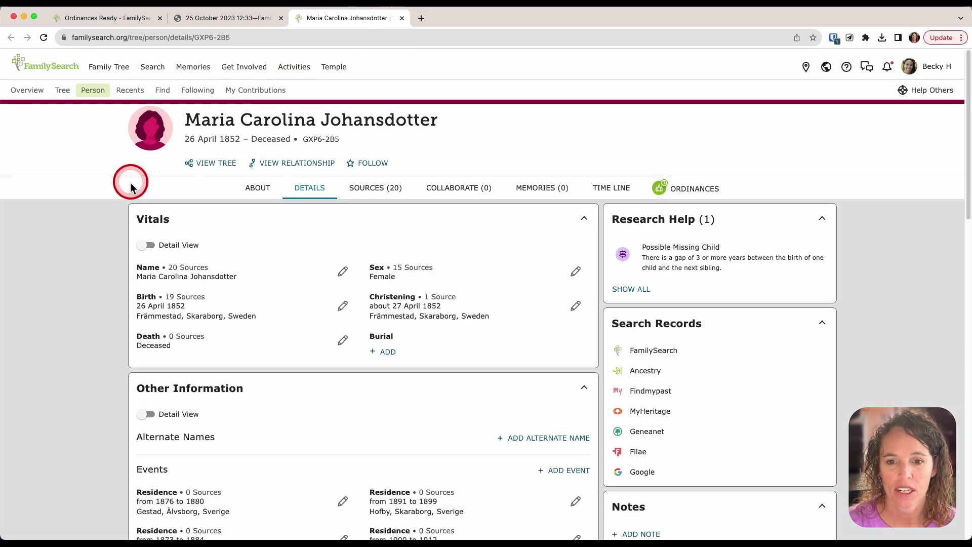
{"action": "scroll", "coordinate": [114, 253], "scroll_direction": "down", "scroll_amount": 5}
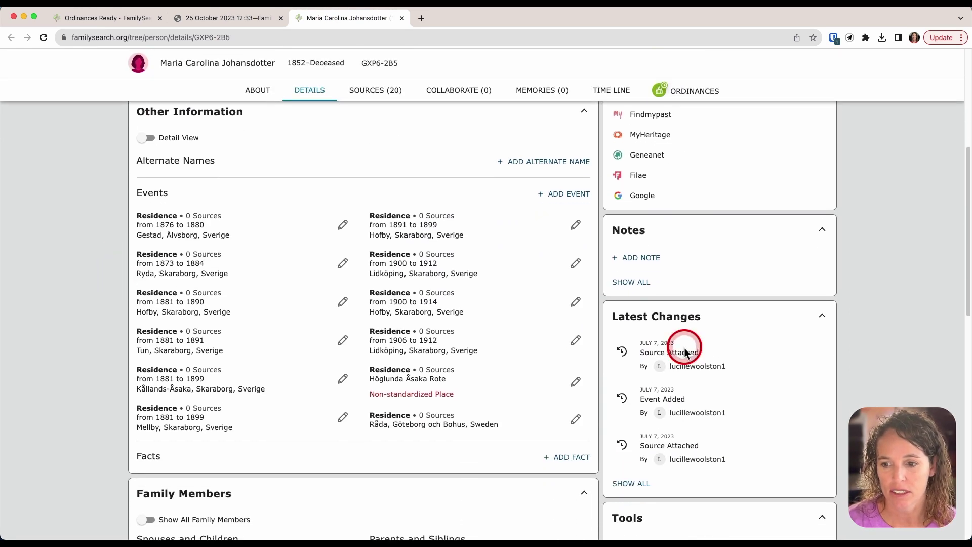
{"action": "scroll", "coordinate": [310, 330], "scroll_direction": "up", "scroll_amount": 3}
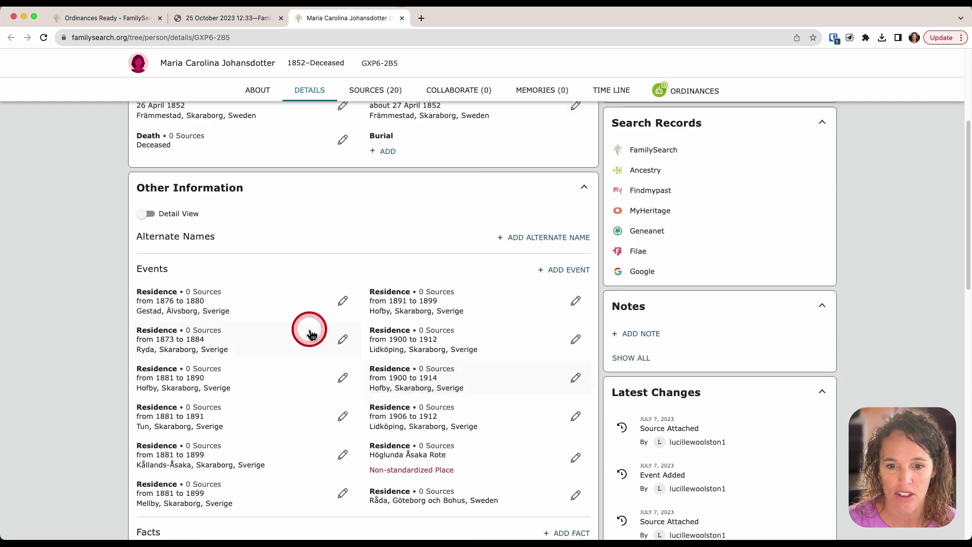
{"action": "scroll", "coordinate": [248, 313], "scroll_direction": "up", "scroll_amount": 5}
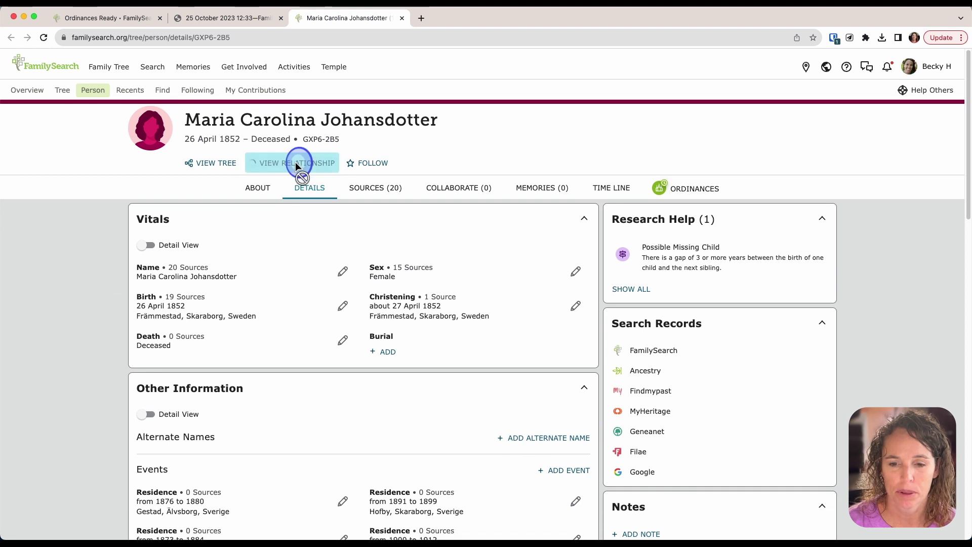
- View the ancestor's relationship to the account holder and review the status of each of the ancestor's ordinances
{"action": "left_click", "coordinate": [296, 163]}
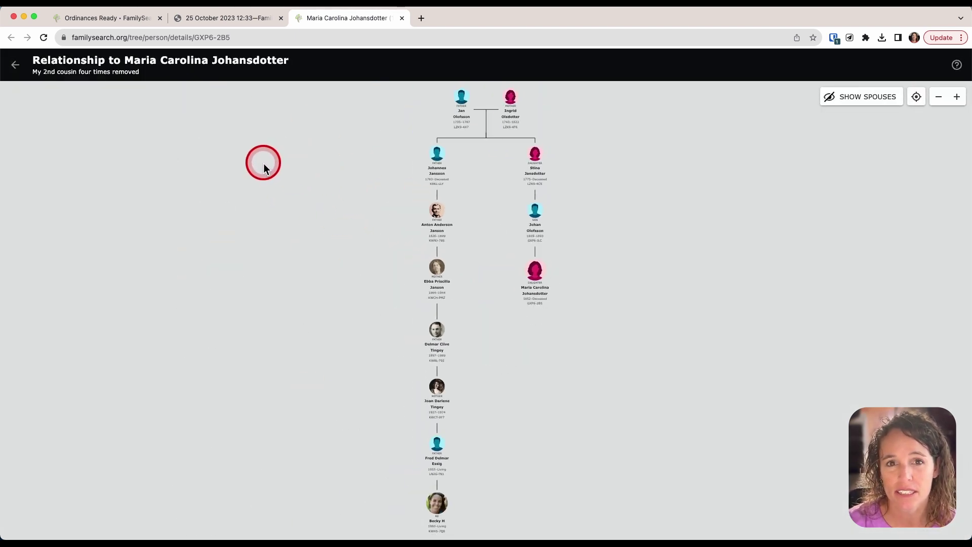
{"action": "left_click", "coordinate": [15, 65]}
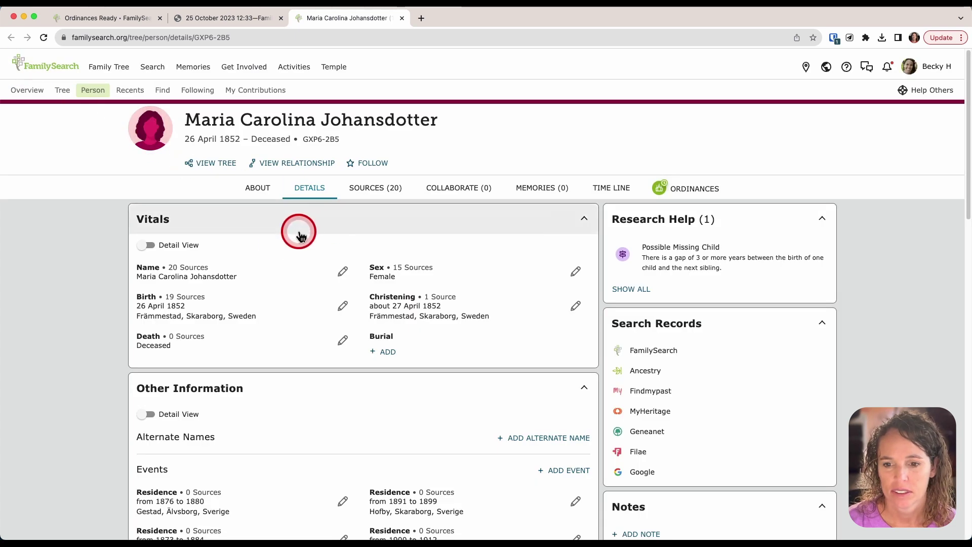
{"action": "left_click", "coordinate": [686, 190]}
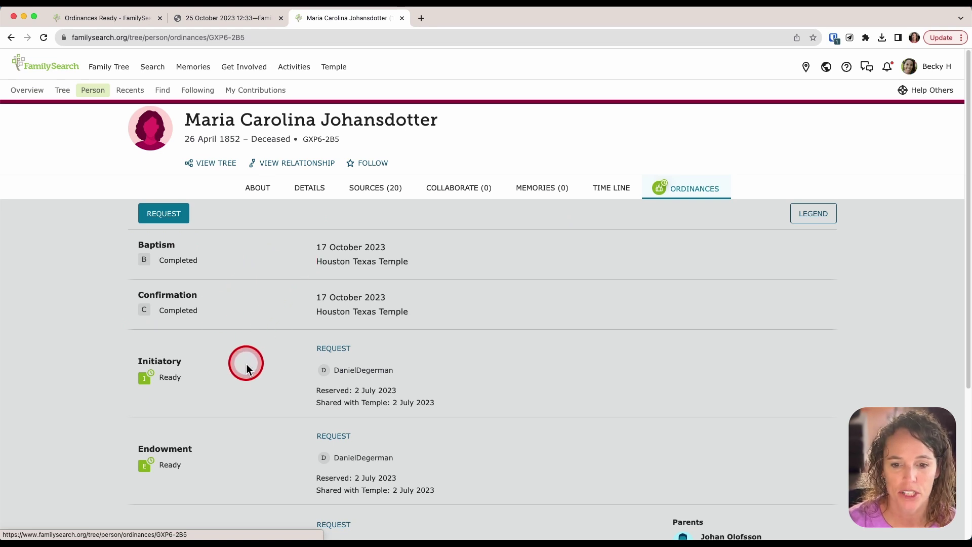
{"action": "scroll", "coordinate": [259, 361], "scroll_direction": "down", "scroll_amount": 2}
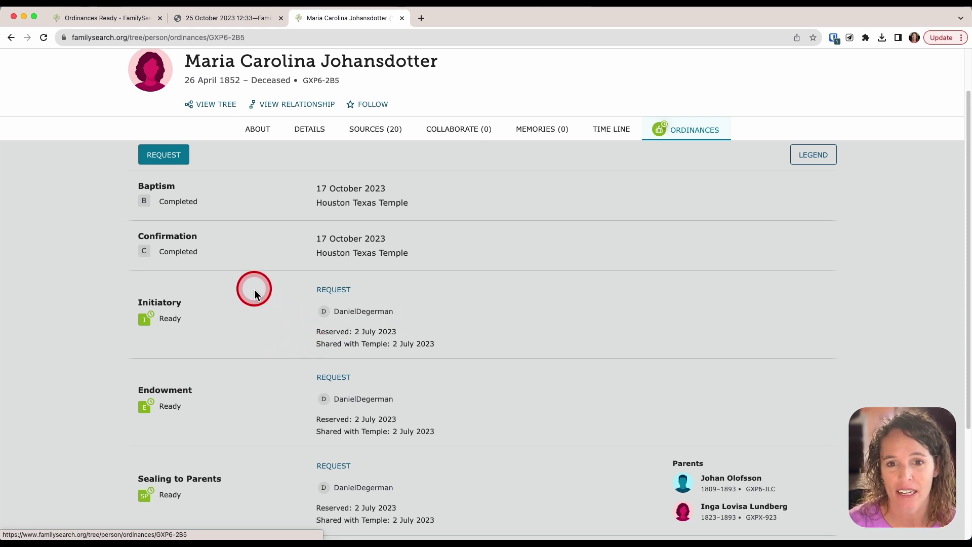
- Return to the Ordinances Ready results and deselect every suggested ancestor except the first one
{"action": "left_click", "coordinate": [87, 19]}
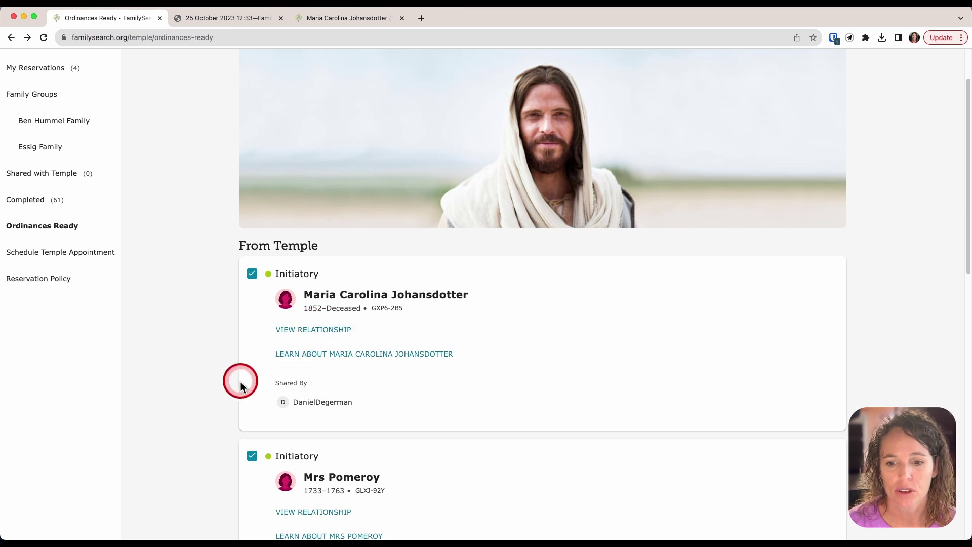
{"action": "scroll", "coordinate": [236, 385], "scroll_direction": "down", "scroll_amount": 2}
{"action": "scroll", "coordinate": [232, 390], "scroll_direction": "down", "scroll_amount": 3}
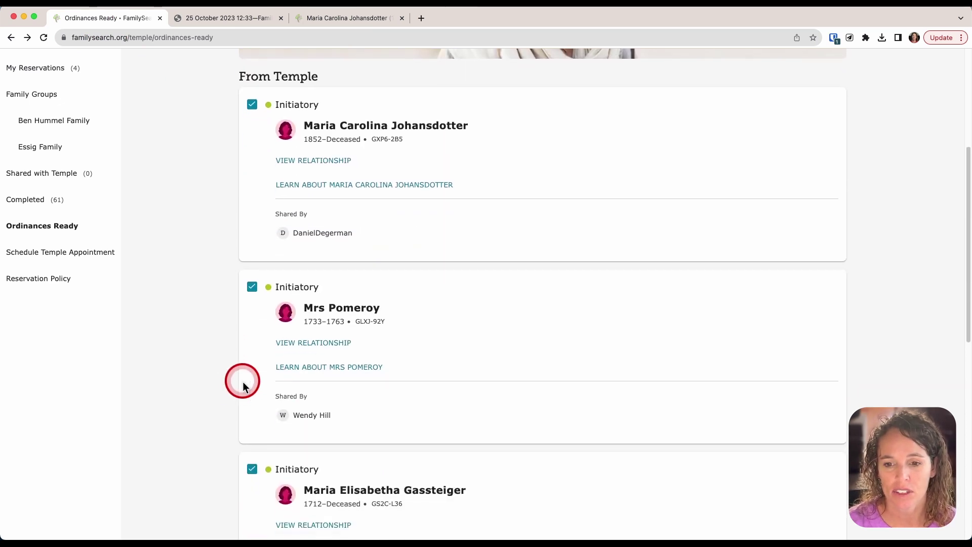
{"action": "scroll", "coordinate": [232, 392], "scroll_direction": "down", "scroll_amount": 6}
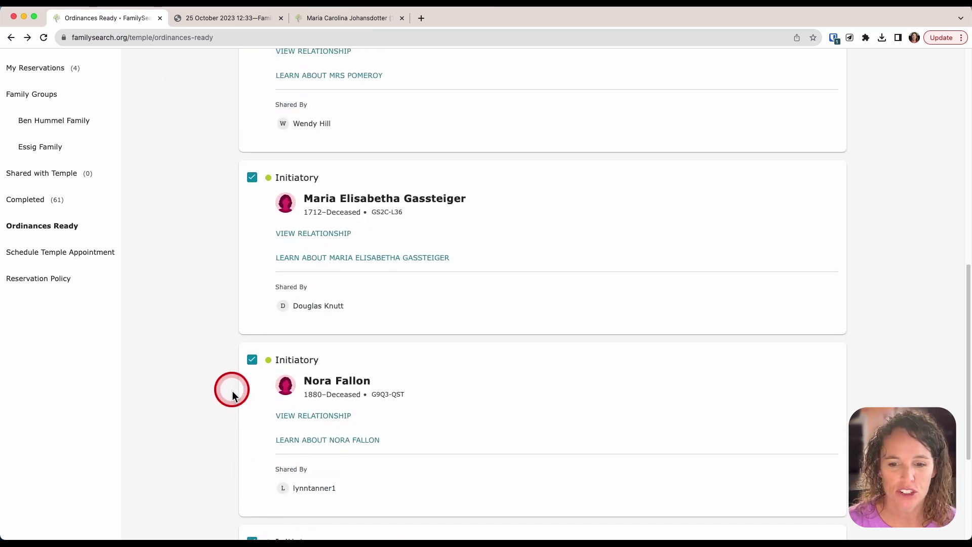
{"action": "scroll", "coordinate": [232, 395], "scroll_direction": "down", "scroll_amount": 2}
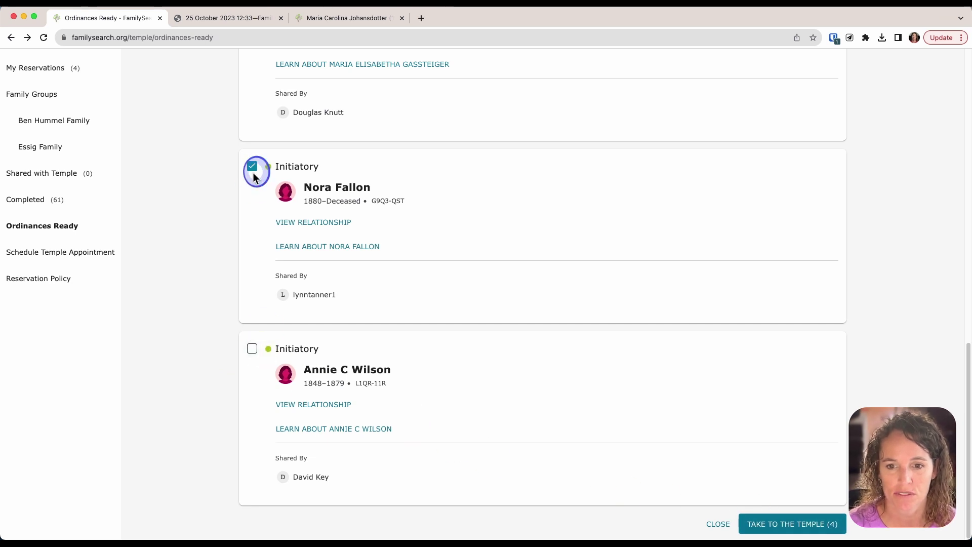
{"action": "scroll", "coordinate": [253, 183], "scroll_direction": "up", "scroll_amount": 3}
{"action": "left_click", "coordinate": [252, 288]}
{"action": "scroll", "coordinate": [250, 194], "scroll_direction": "up", "scroll_amount": 2}
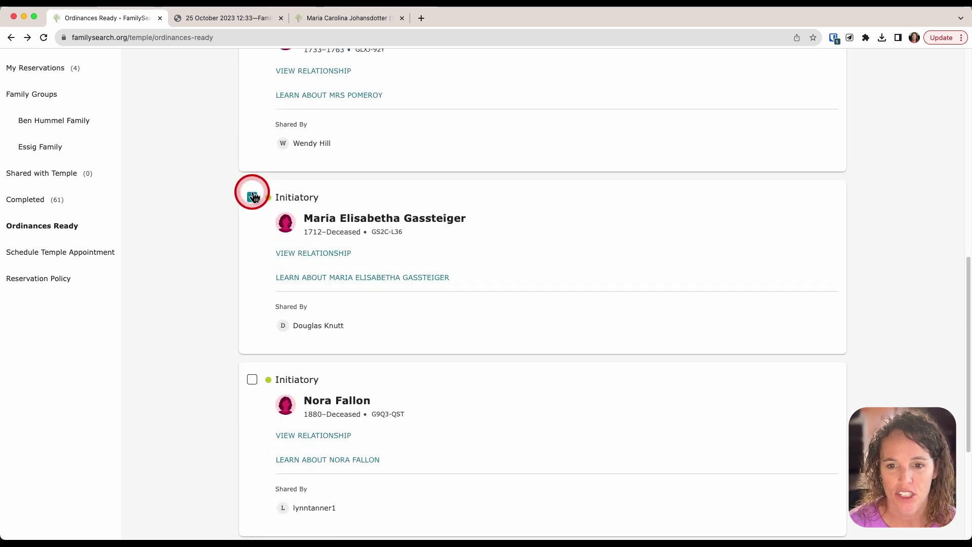
{"action": "left_click", "coordinate": [252, 198]}
{"action": "scroll", "coordinate": [253, 202], "scroll_direction": "up", "scroll_amount": 4}
{"action": "left_click", "coordinate": [252, 161]}
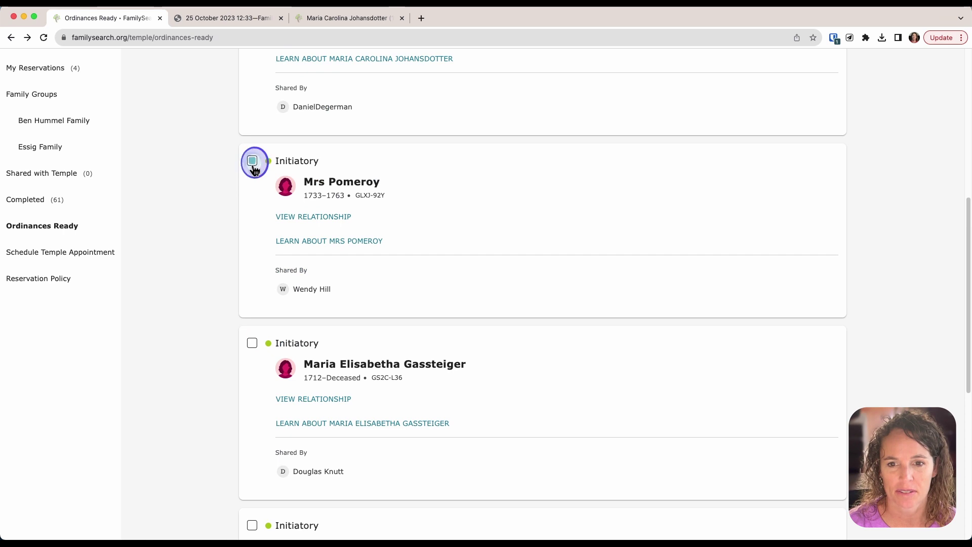
{"action": "scroll", "coordinate": [284, 212], "scroll_direction": "up", "scroll_amount": 2}
{"action": "scroll", "coordinate": [292, 225], "scroll_direction": "up", "scroll_amount": 2}
{"action": "scroll", "coordinate": [507, 289], "scroll_direction": "down", "scroll_amount": 10}
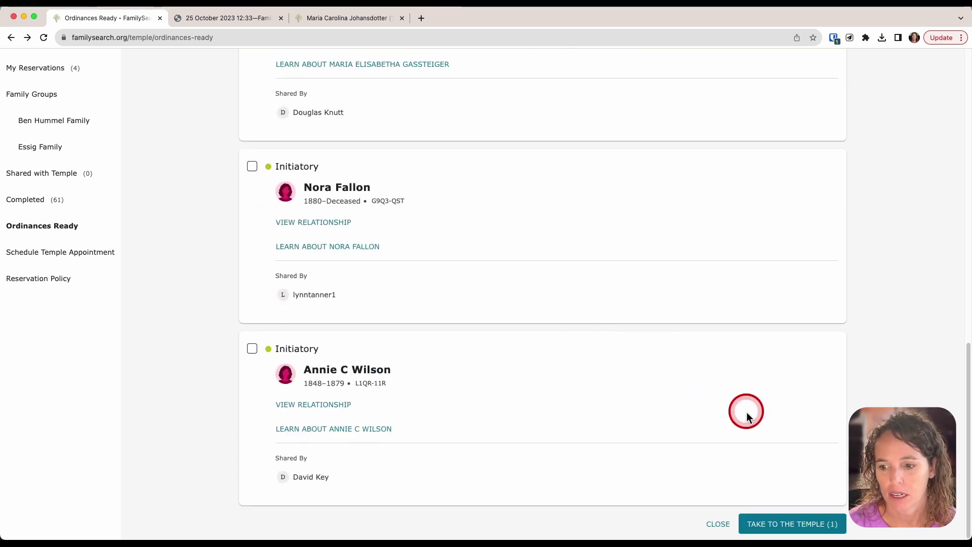
- Take the one selected Initiatory ordinance to the temple and generate its family name card
{"action": "left_click", "coordinate": [806, 527]}
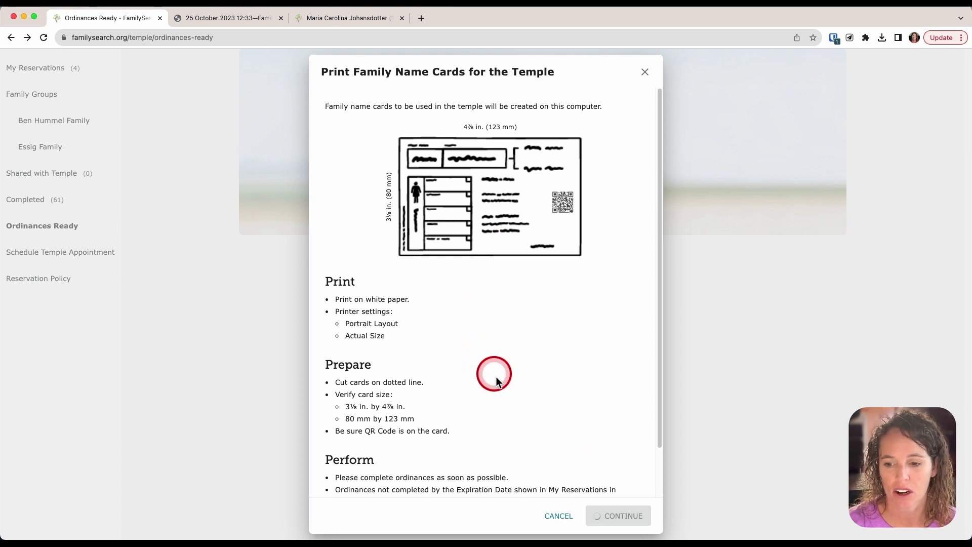
{"action": "left_click", "coordinate": [619, 515]}
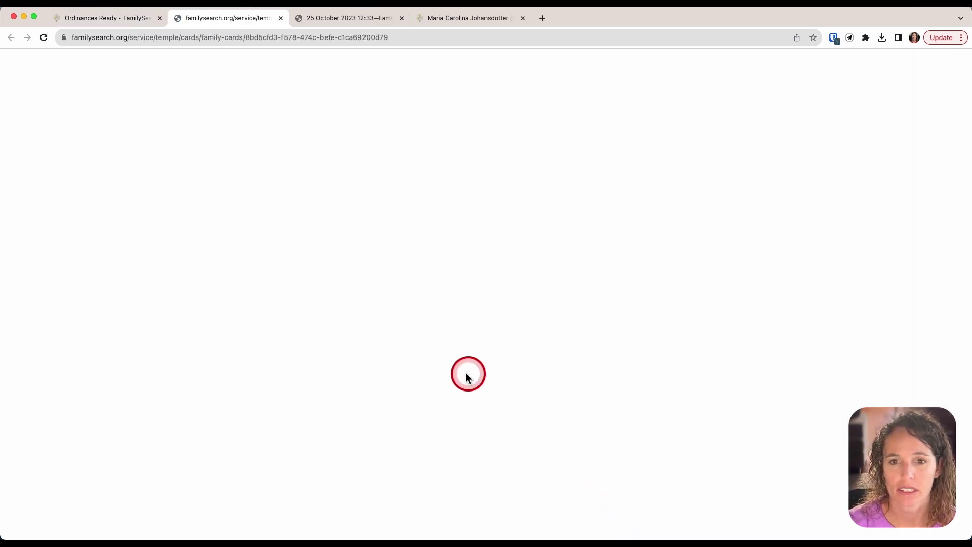